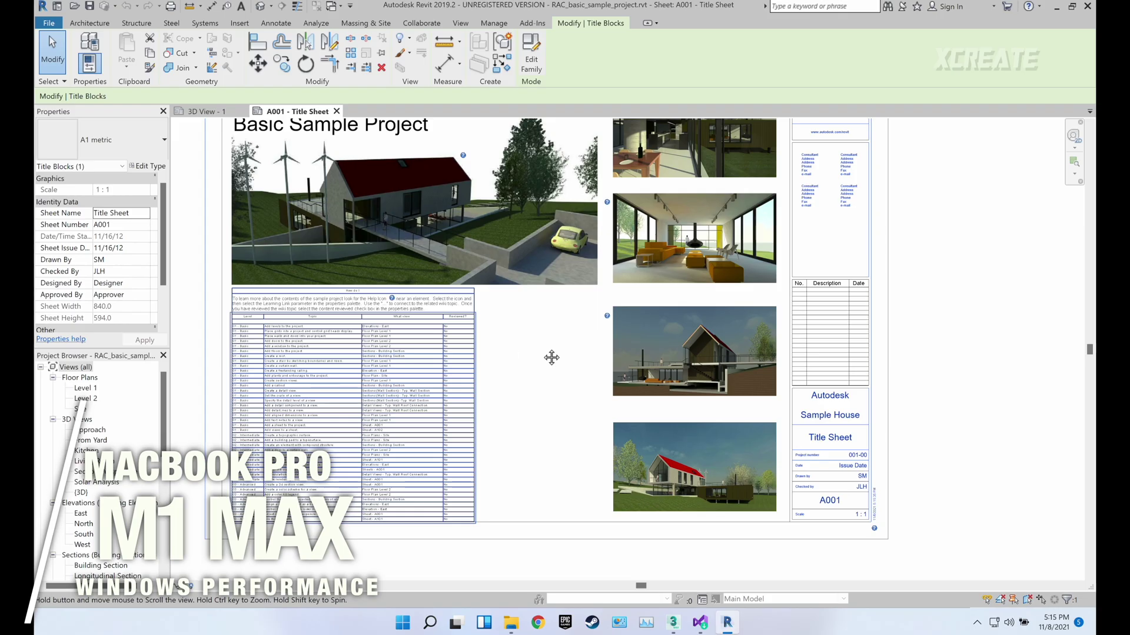
# Step: Expand the BehaviorTreeEditor node under Editor to show its Classes, Private and Public folders
pyautogui.scroll(2, 550, 355)
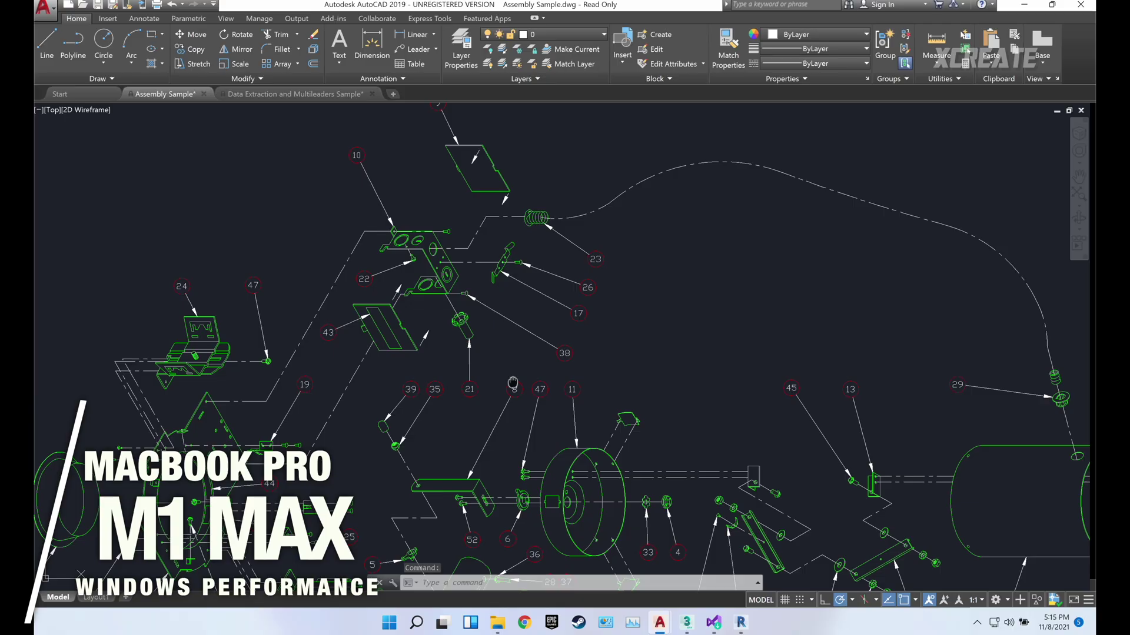
pyautogui.scroll(-3, 512, 382)
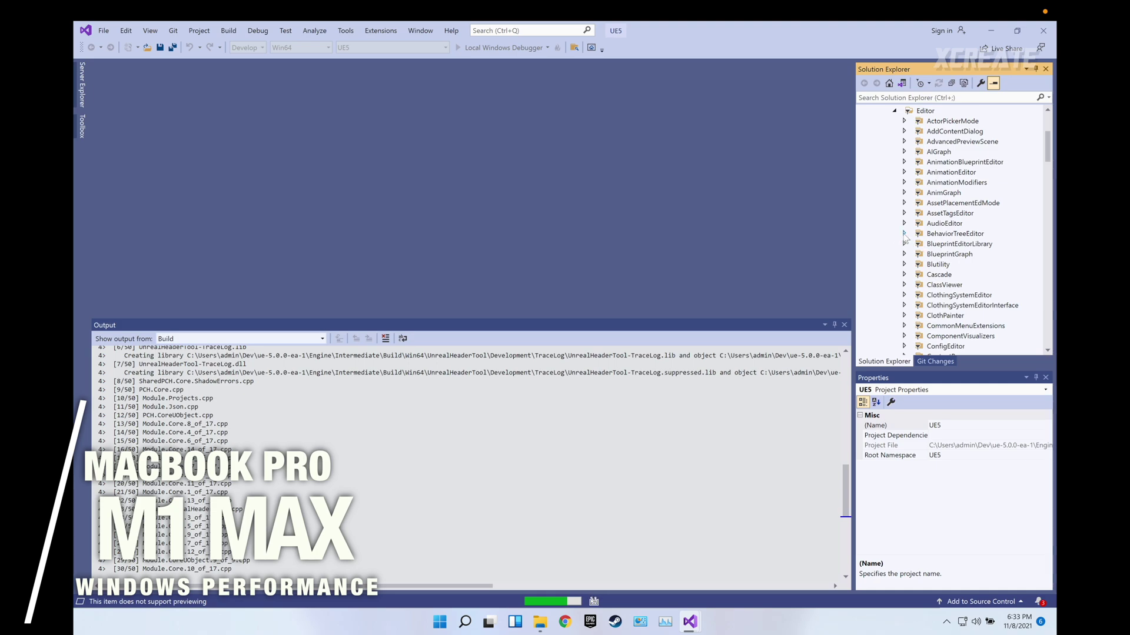
pyautogui.click(904, 235)
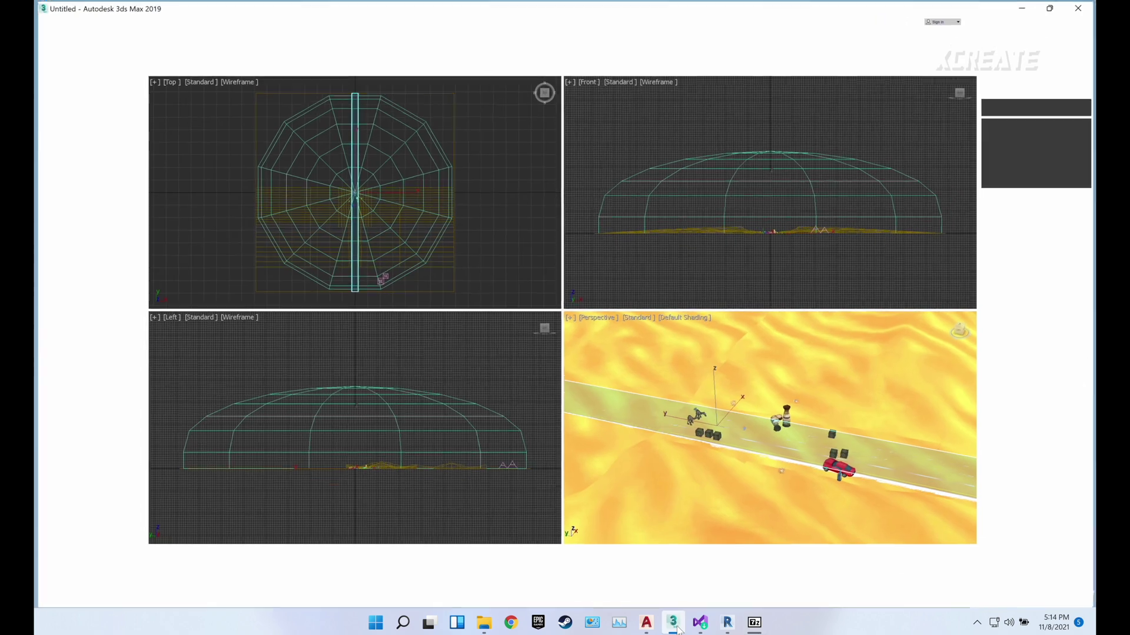
# Step: Zoom the Perspective viewport in on the camels and start the animation playing
pyautogui.scroll(8, 785, 446)
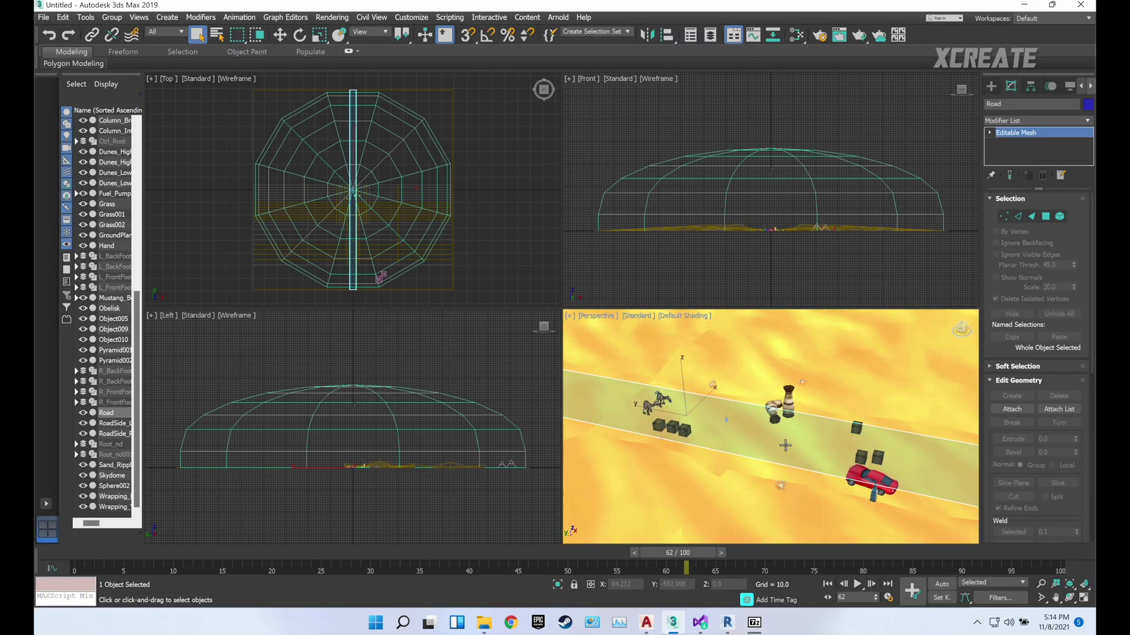
pyautogui.scroll(5, 753, 427)
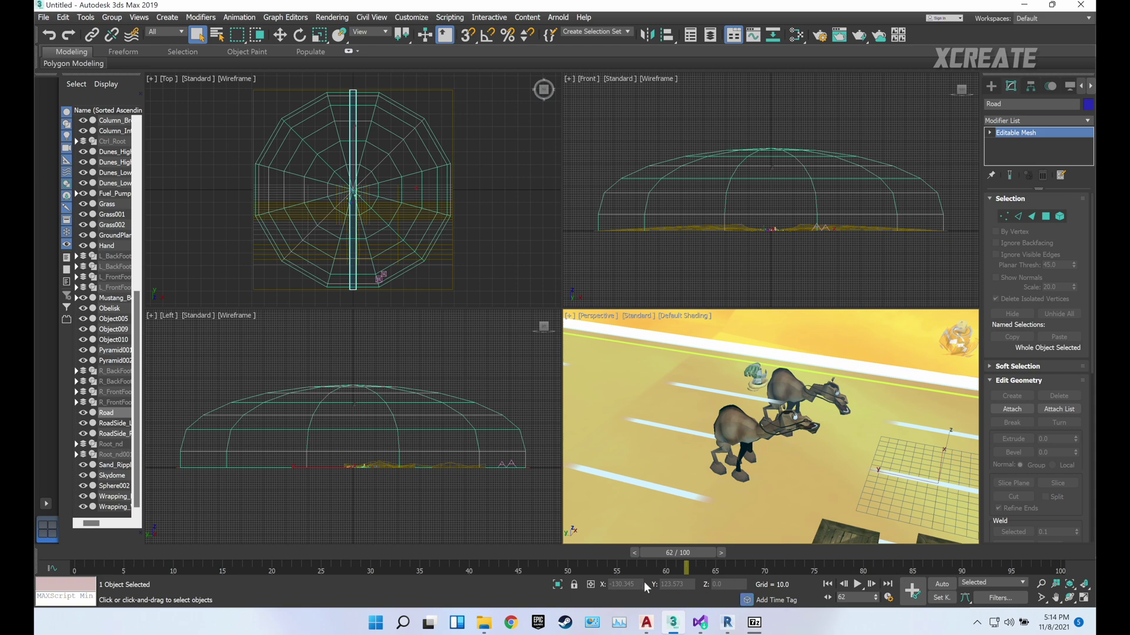
pyautogui.press('/')
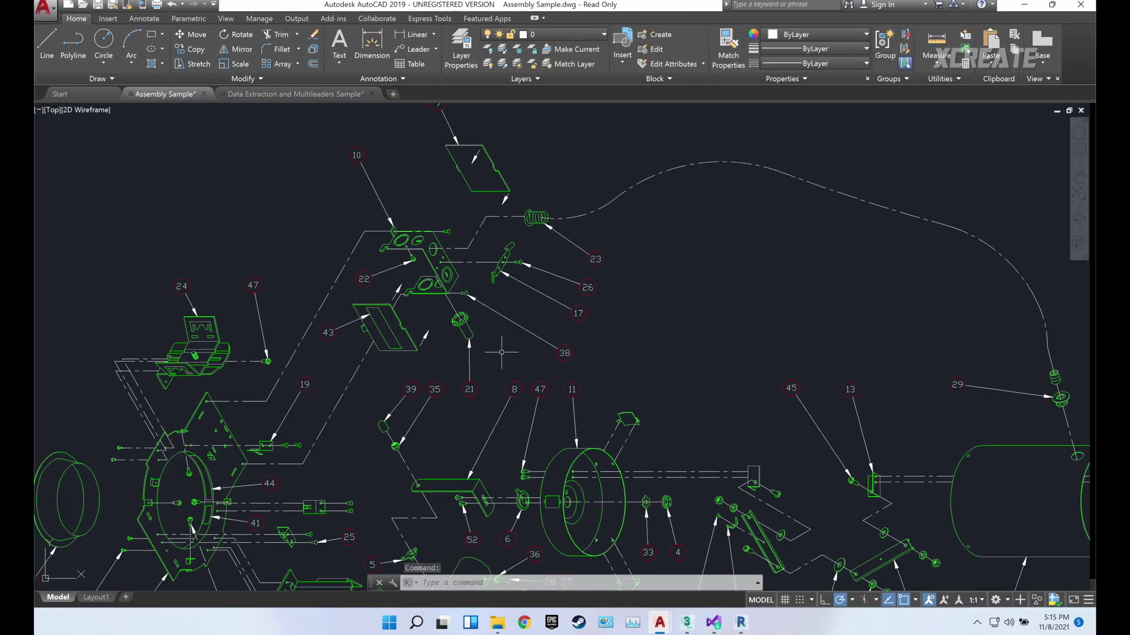
pyautogui.moveTo(501, 352)
pyautogui.mouseDown()
pyautogui.moveTo(751, 114)
pyautogui.moveTo(562, 115)
pyautogui.moveTo(537, 103)
pyautogui.mouseUp()
pyautogui.moveTo(259, 383); pyautogui.dragTo(406, 384)
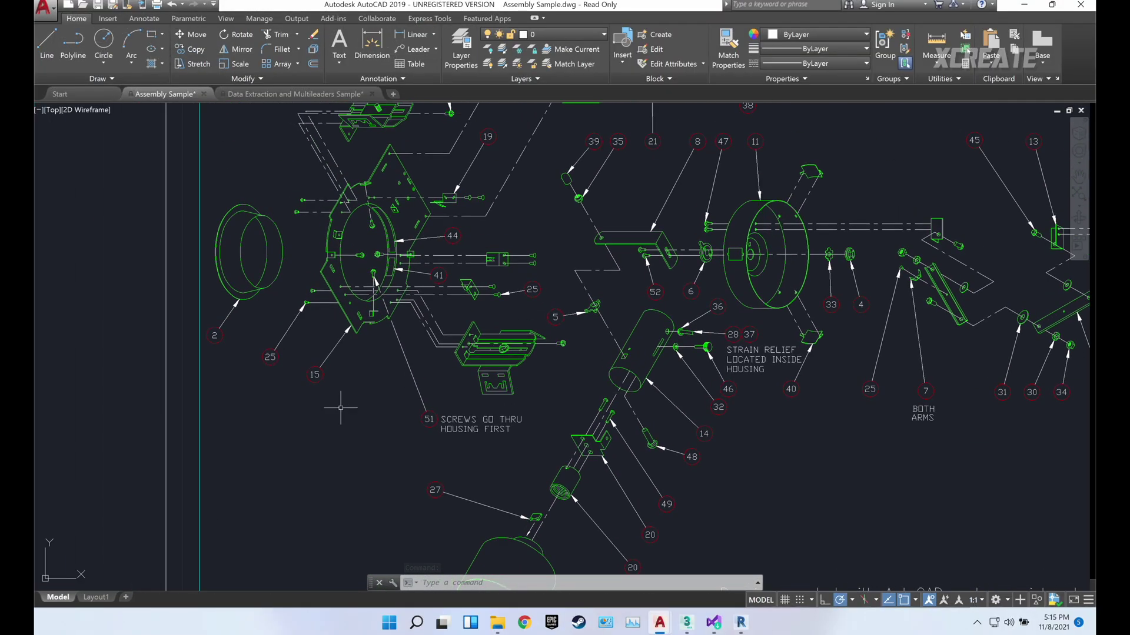
pyautogui.click(290, 505)
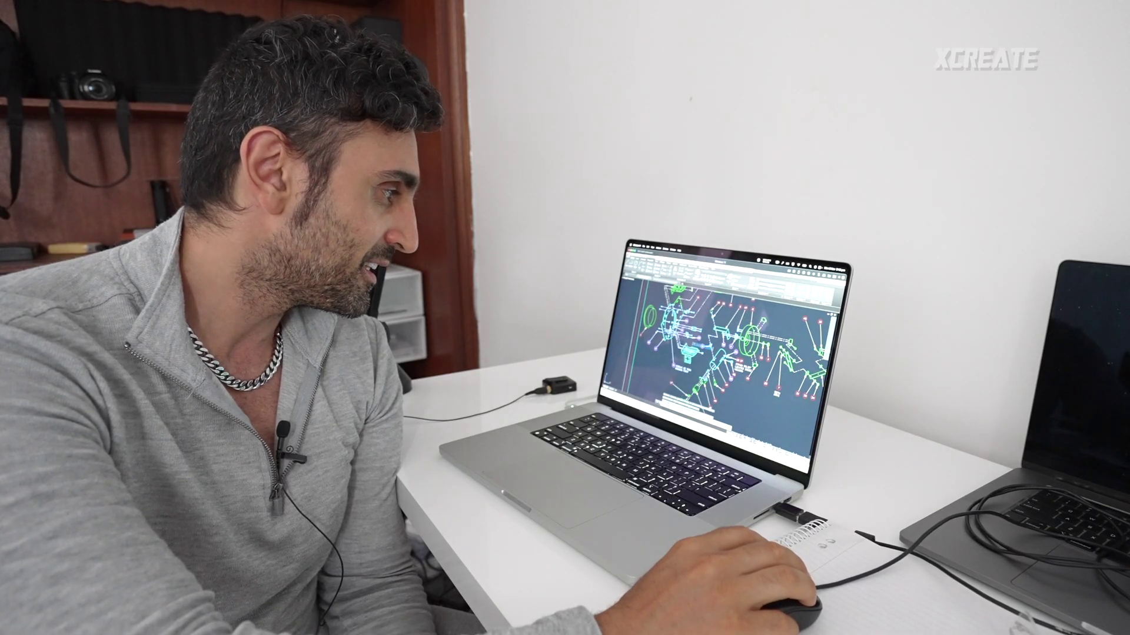
pyautogui.press('Delete')
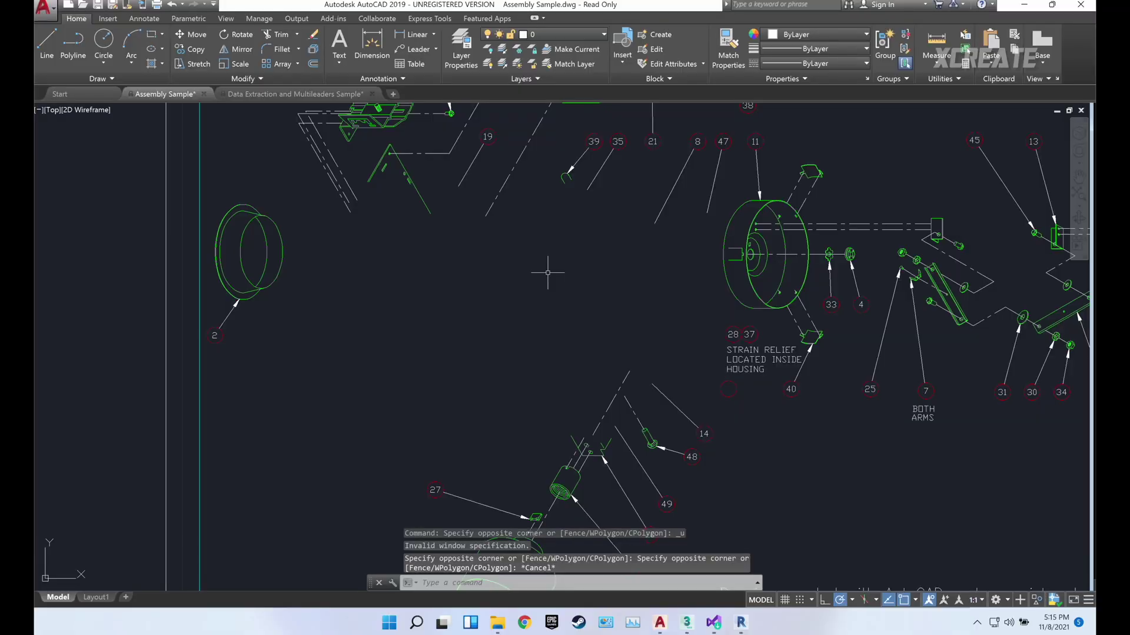
pyautogui.hotkey('ctrl', 'z')
pyautogui.scroll(5, 699, 347)
pyautogui.scroll(-10, 698, 347)
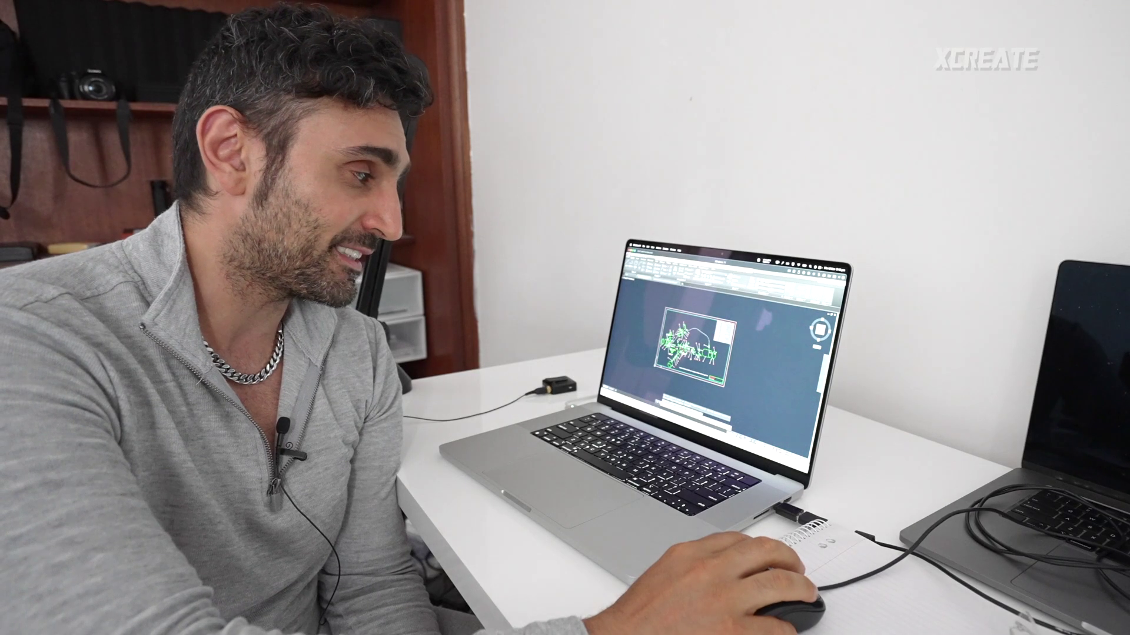
pyautogui.scroll(3, 694, 347)
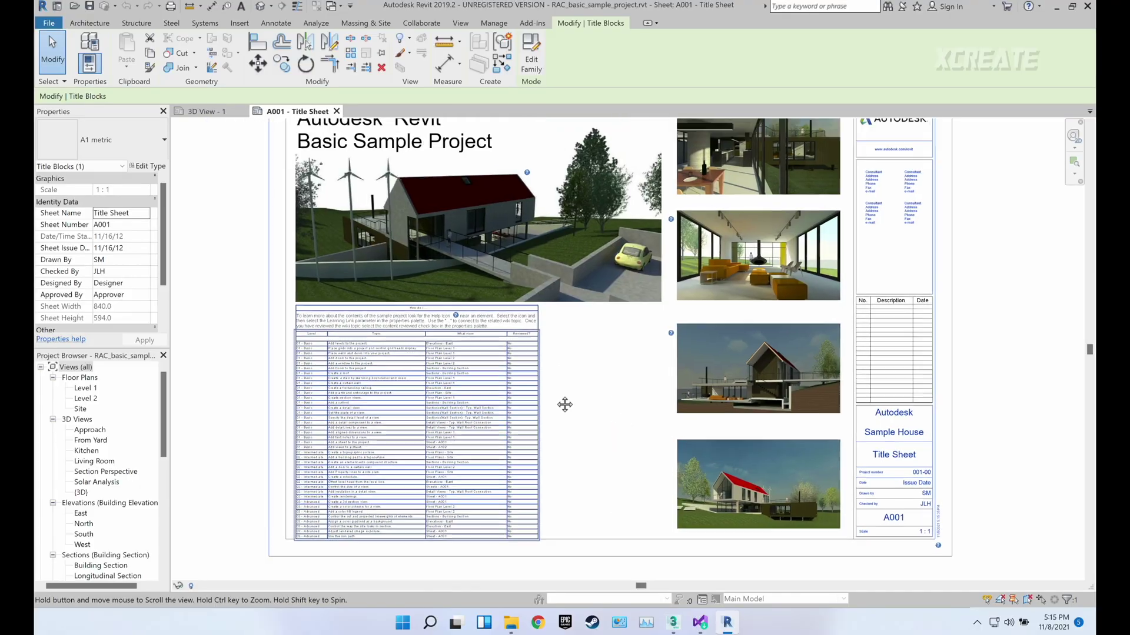
# Step: Select the Living Room viewport on the A001 sheet, leaving its context menu unused
pyautogui.scroll(10, 428, 319)
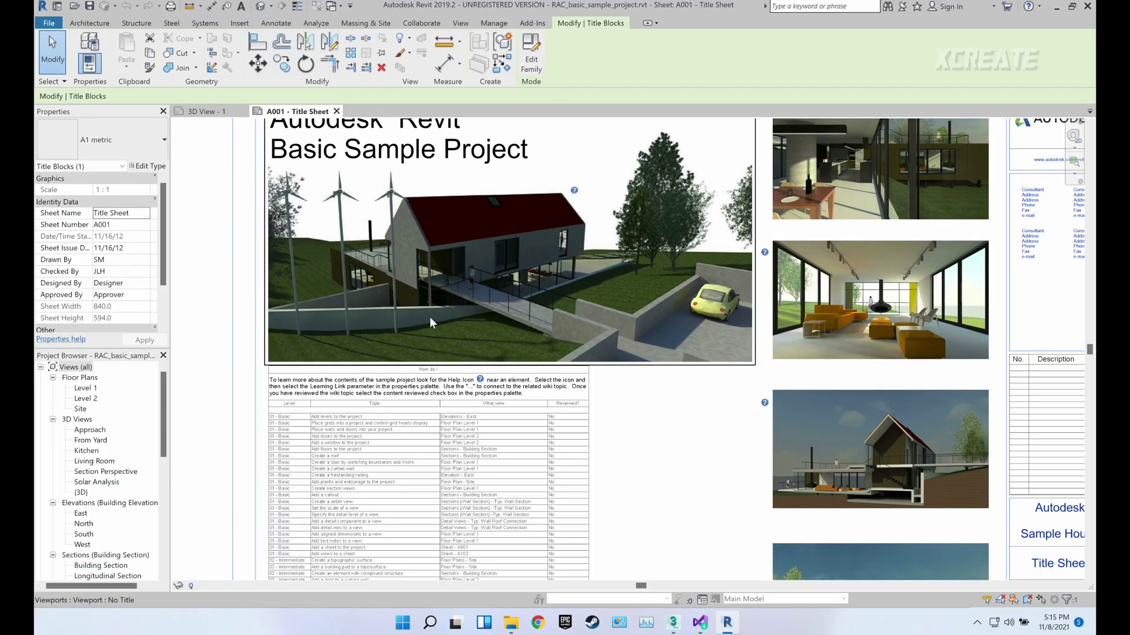
pyautogui.scroll(-2, 453, 345)
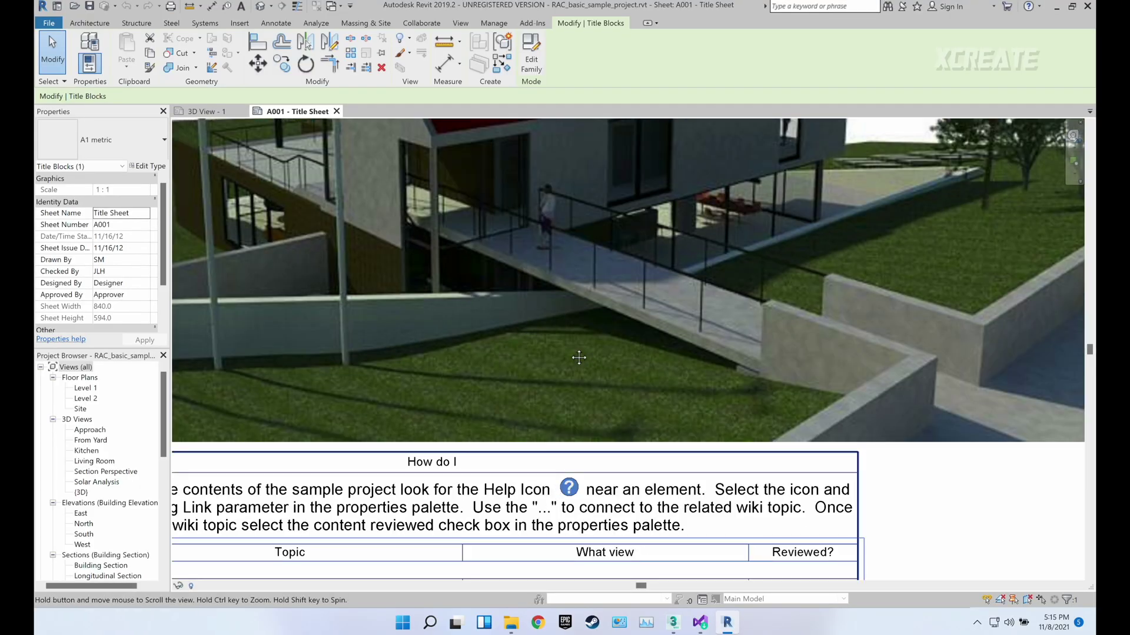
pyautogui.scroll(-10, 579, 357)
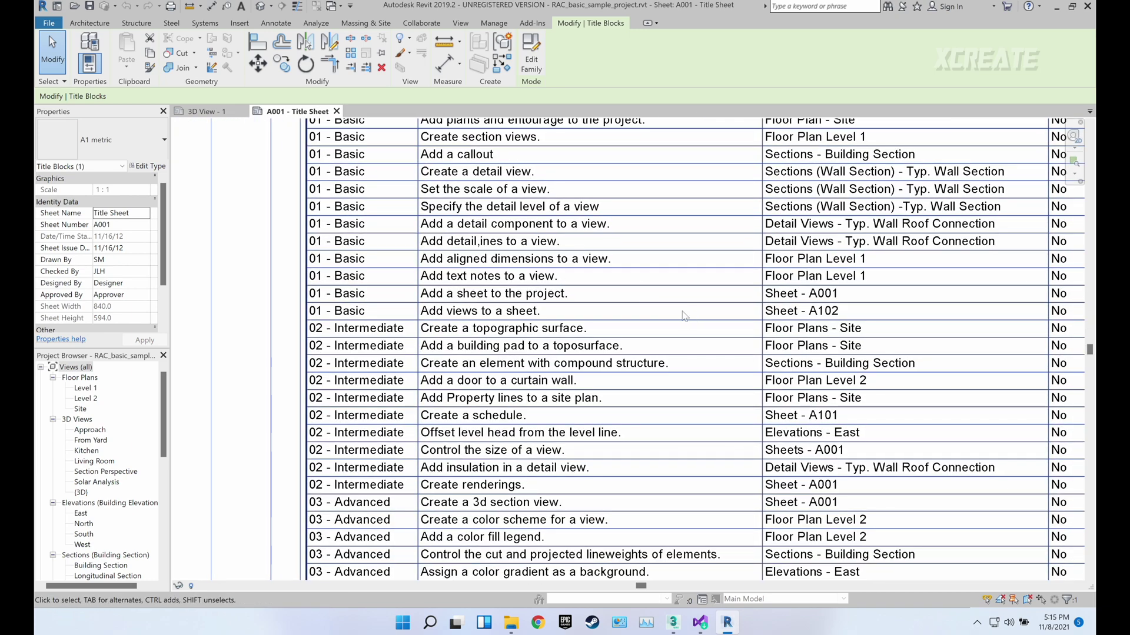
pyautogui.hscroll(5, 692, 320)
pyautogui.scroll(-5, 673, 293)
pyautogui.scroll(3, 621, 420)
pyautogui.click(676, 377)
pyautogui.rightClick(721, 348)
pyautogui.click(669, 363)
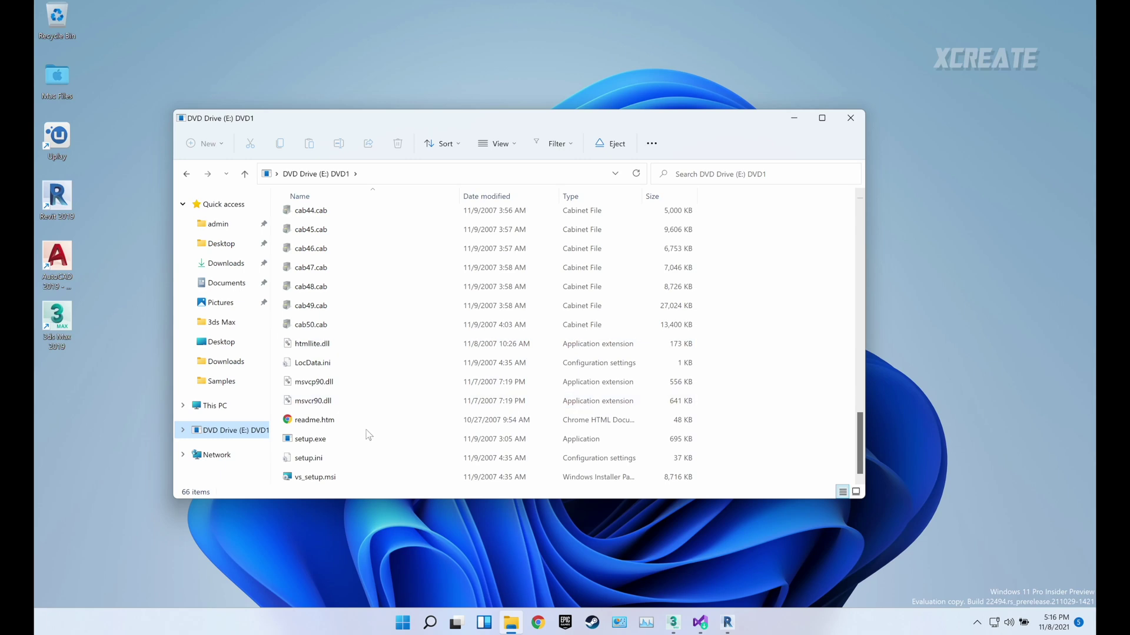
# Step: Launch setup.exe from DVD Drive (E:) DVD1
pyautogui.doubleClick(331, 439)
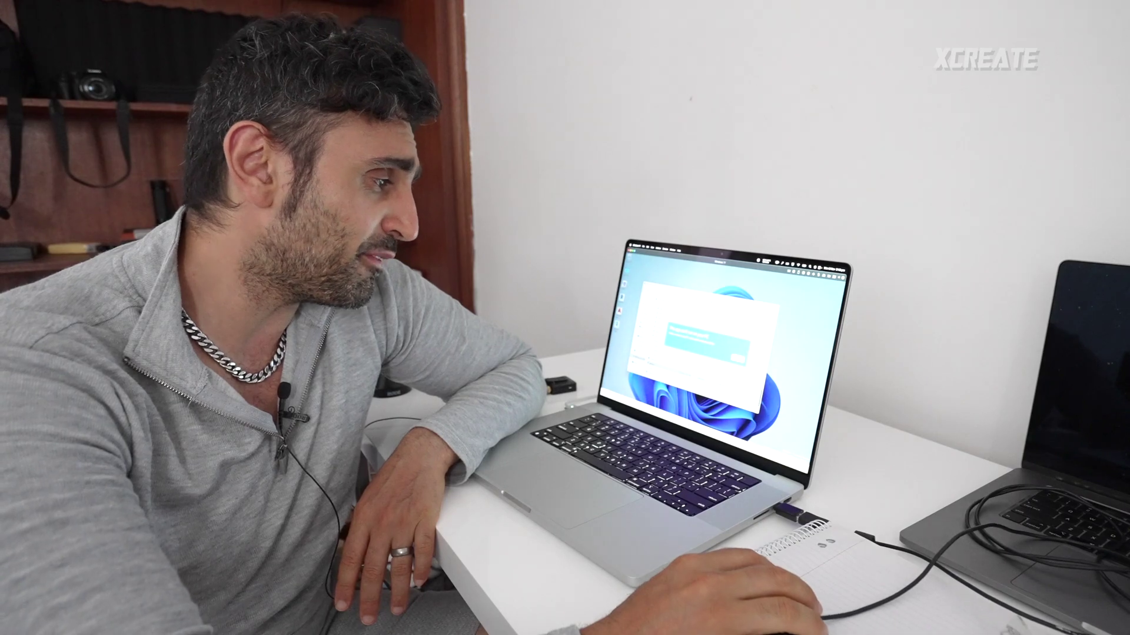
# Step: Close the 'This app can't run on your PC' notice with Enter
pyautogui.press('Return')
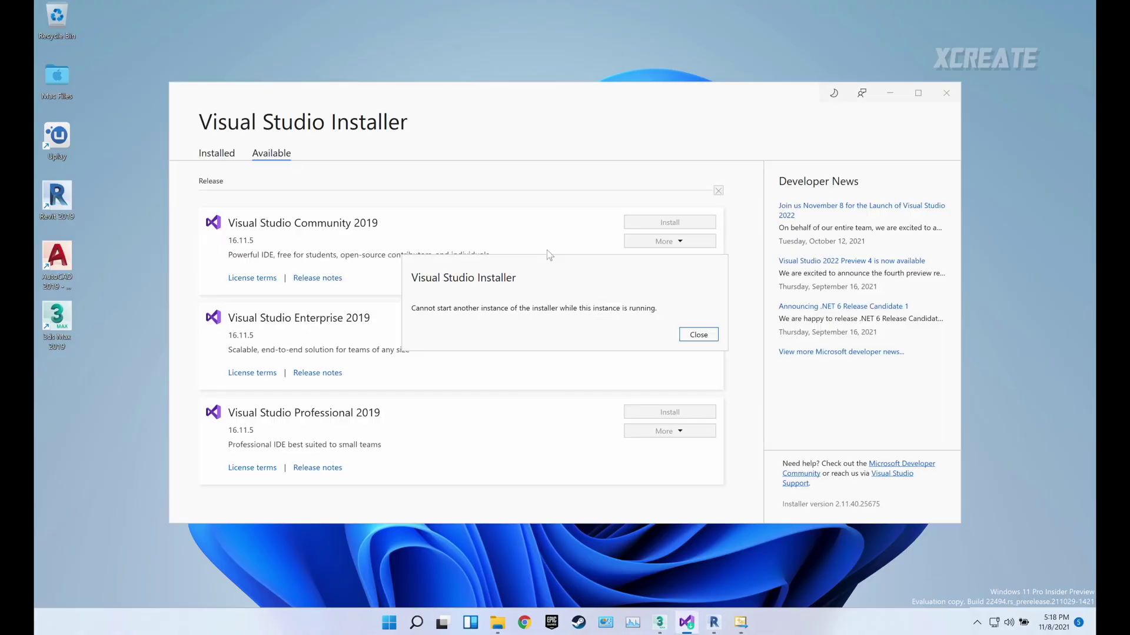
# Step: Close the 'Cannot start another instance' warning and install Visual Studio Community 2019
pyautogui.click(694, 335)
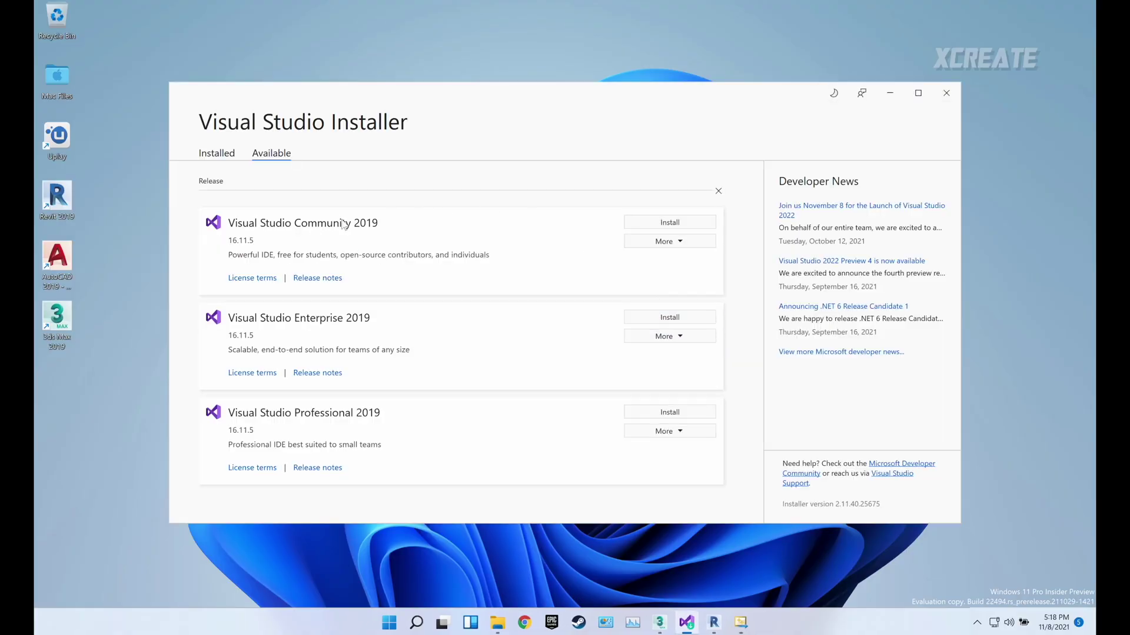
pyautogui.click(691, 231)
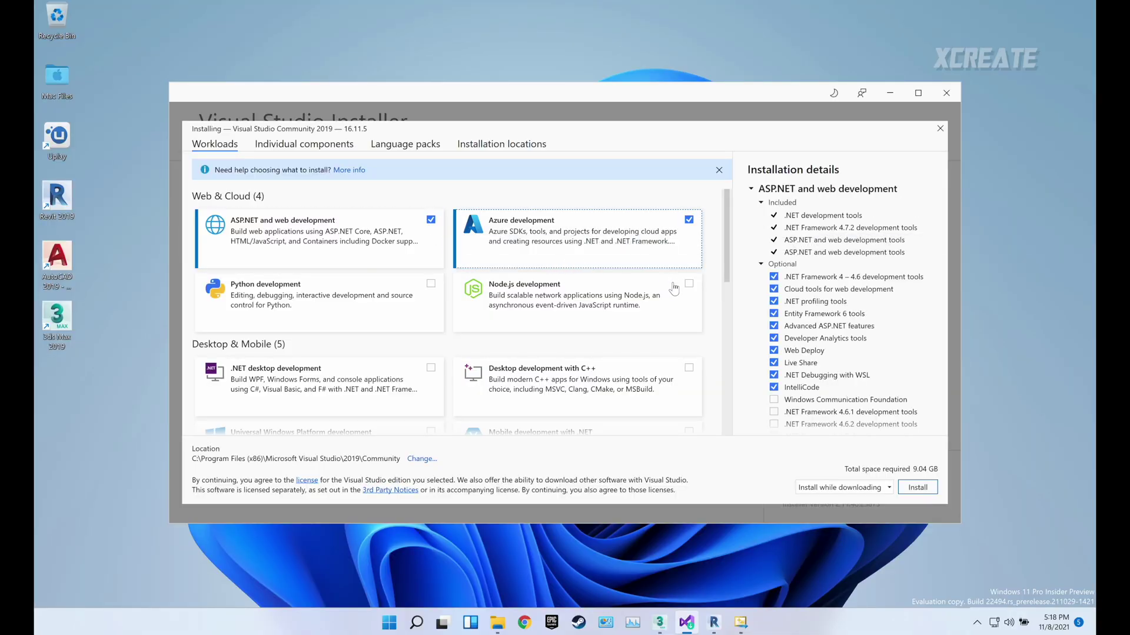
# Step: Tick the Node.js development workload and review the 11.68 GB space requirement
pyautogui.click(673, 288)
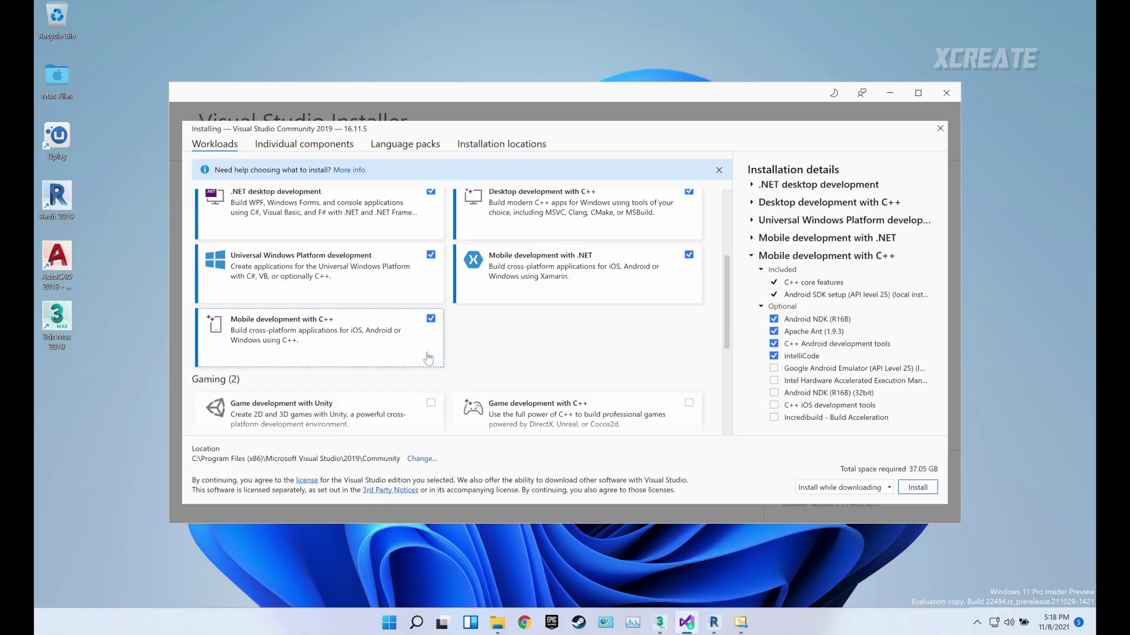
pyautogui.scroll(-1, 415, 418)
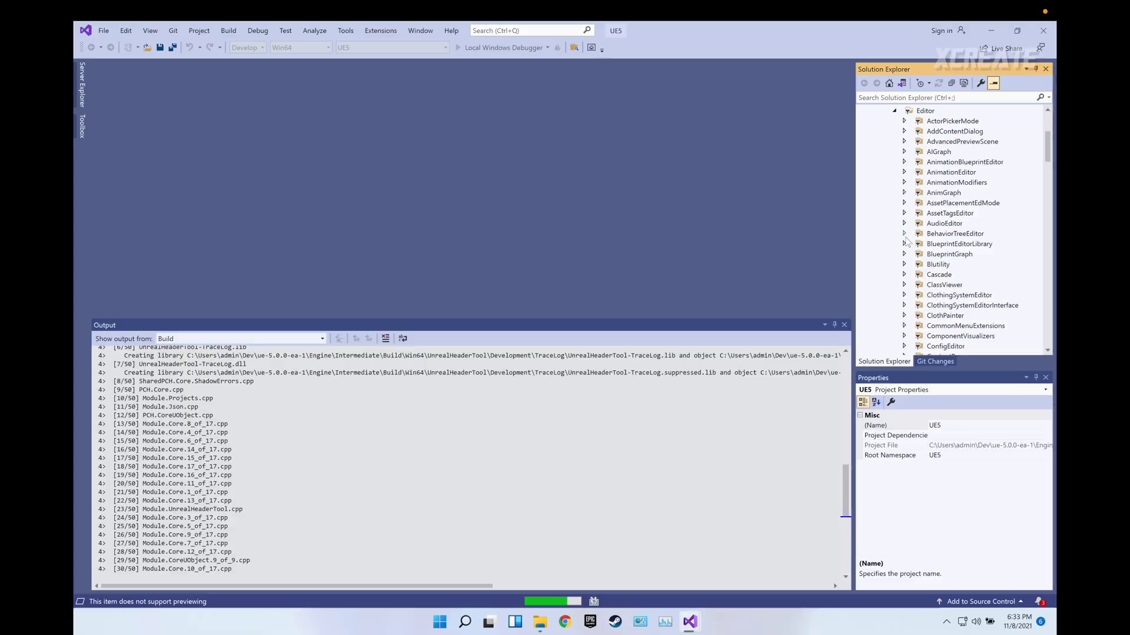
# Step: Expand BehaviorTreeEditor and its Classes folder to list the header files
pyautogui.click(905, 234)
pyautogui.click(915, 244)
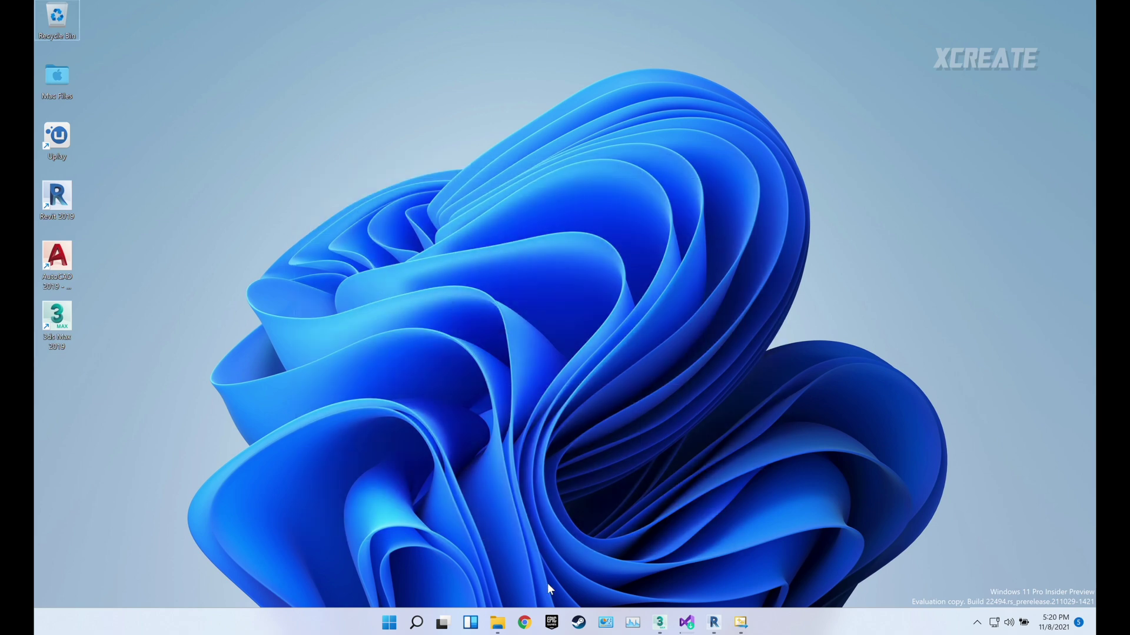
# Step: Open the Start menu, close it, then reopen it
pyautogui.click(389, 623)
pyautogui.click(389, 623)
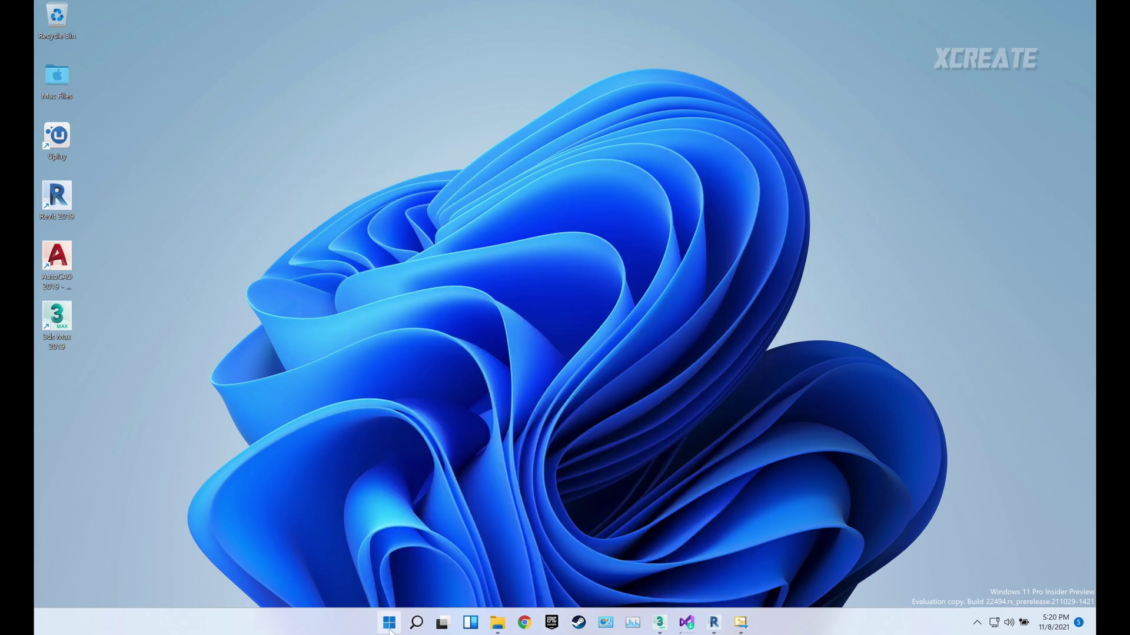
pyautogui.click(389, 623)
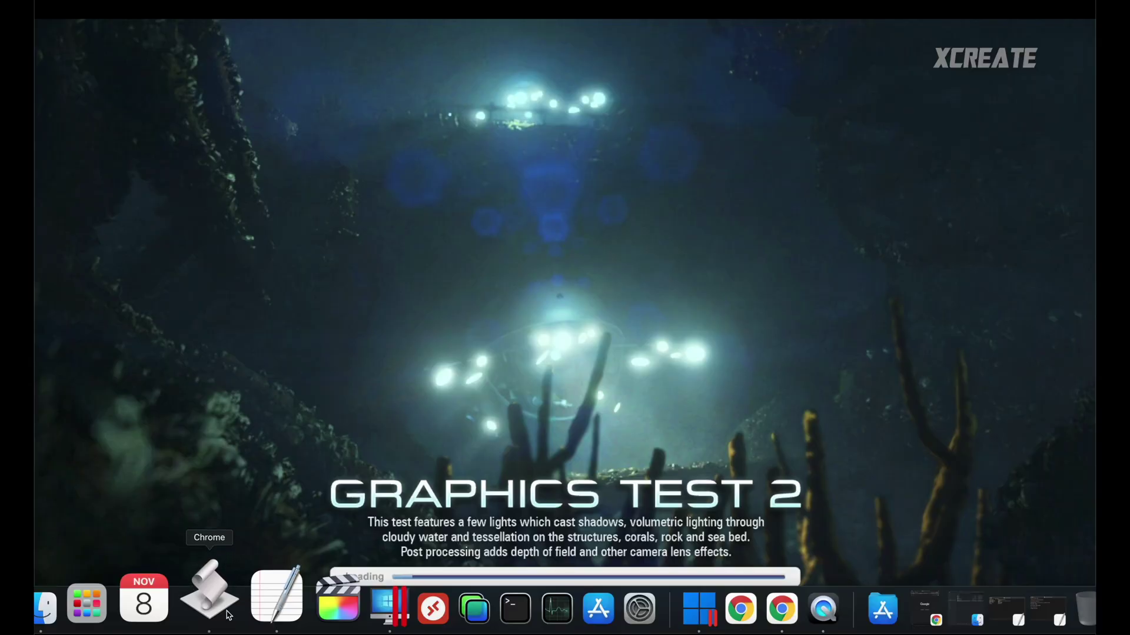
# Step: Open a Chrome window, load reddit.com, and dismiss the 'tw' address suggestions
pyautogui.click(228, 614)
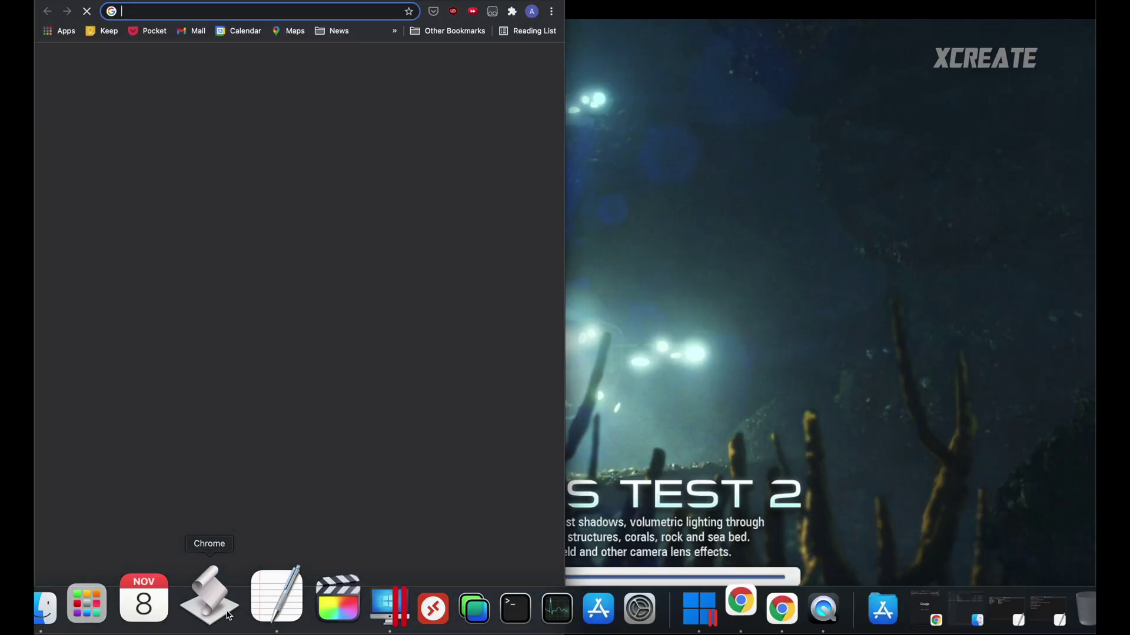
pyautogui.write('re')
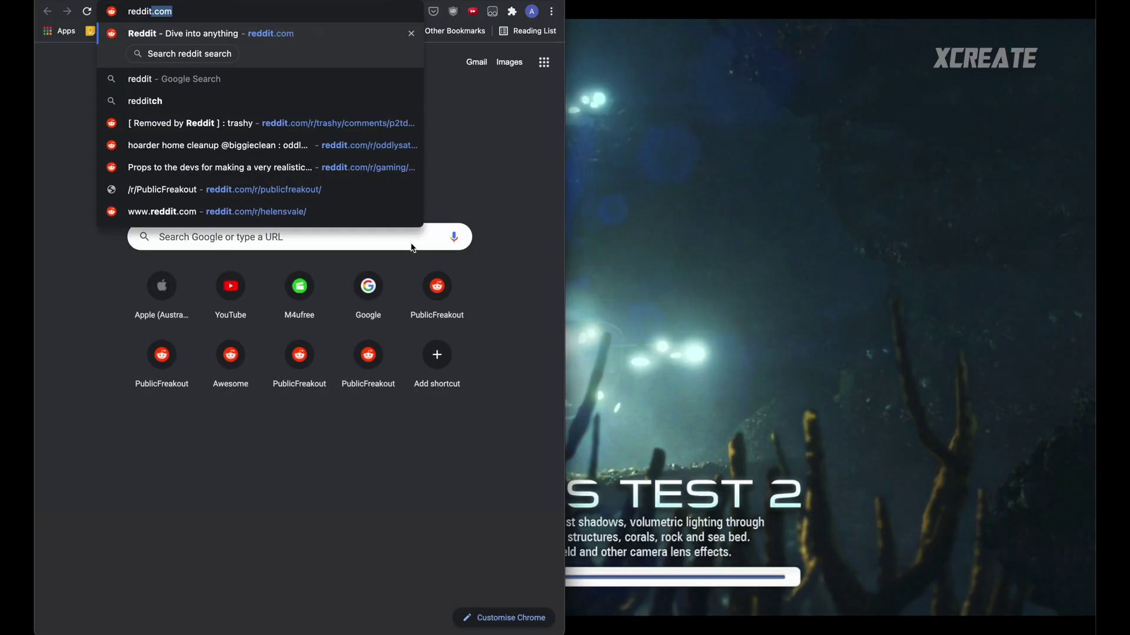
pyautogui.write('ddit')
pyautogui.press('Return')
pyautogui.write('twitter')
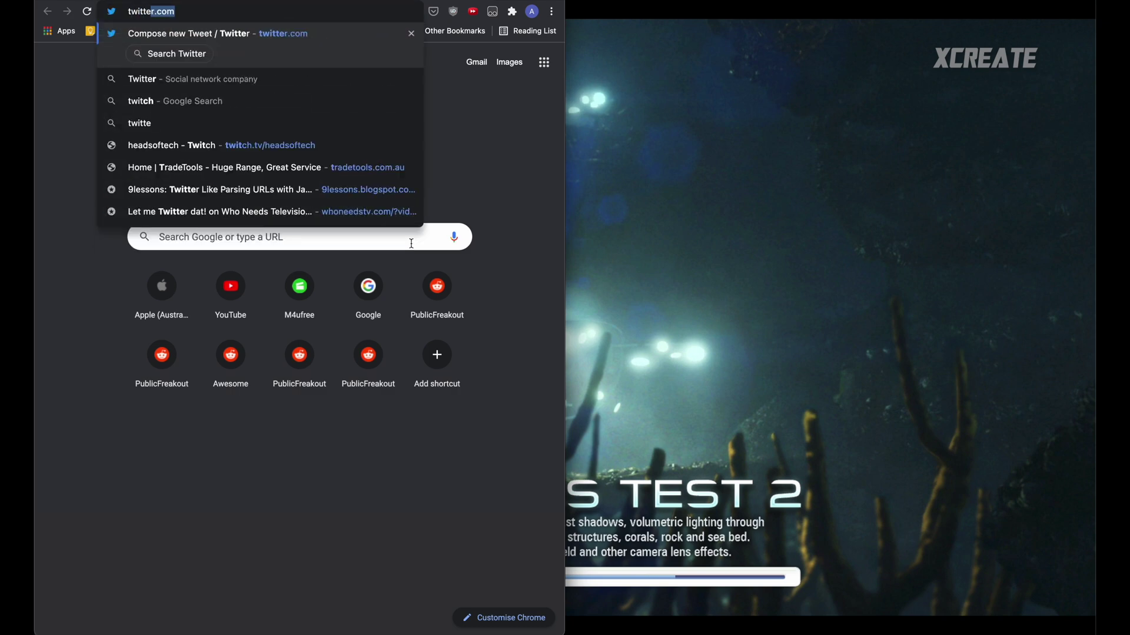
pyautogui.click(411, 243)
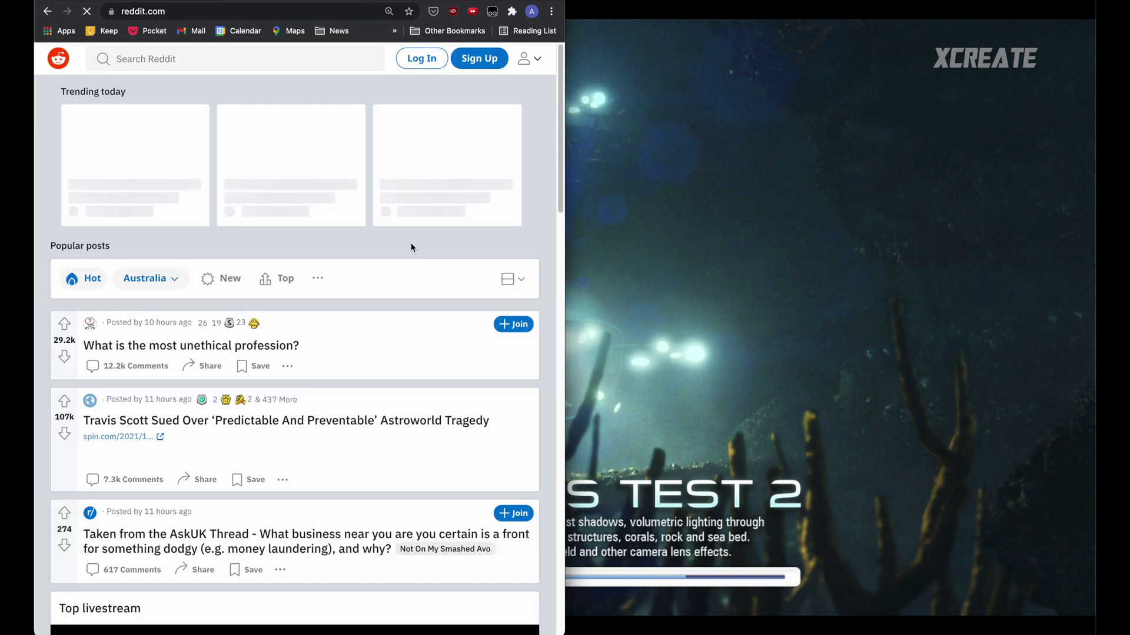